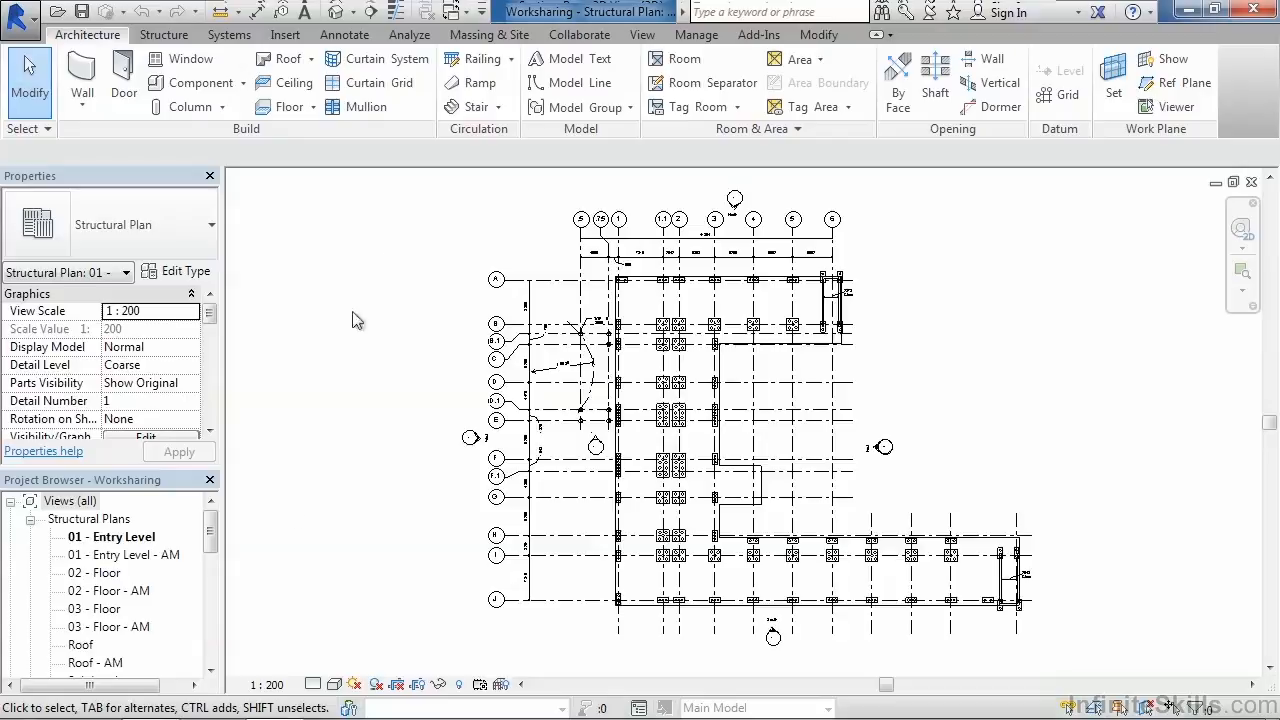
Step: Enable worksharing, keeping the Shared Levels and Grids workset and moving the remaining elements to a workset named Levels and Grids
left_click(582, 37)
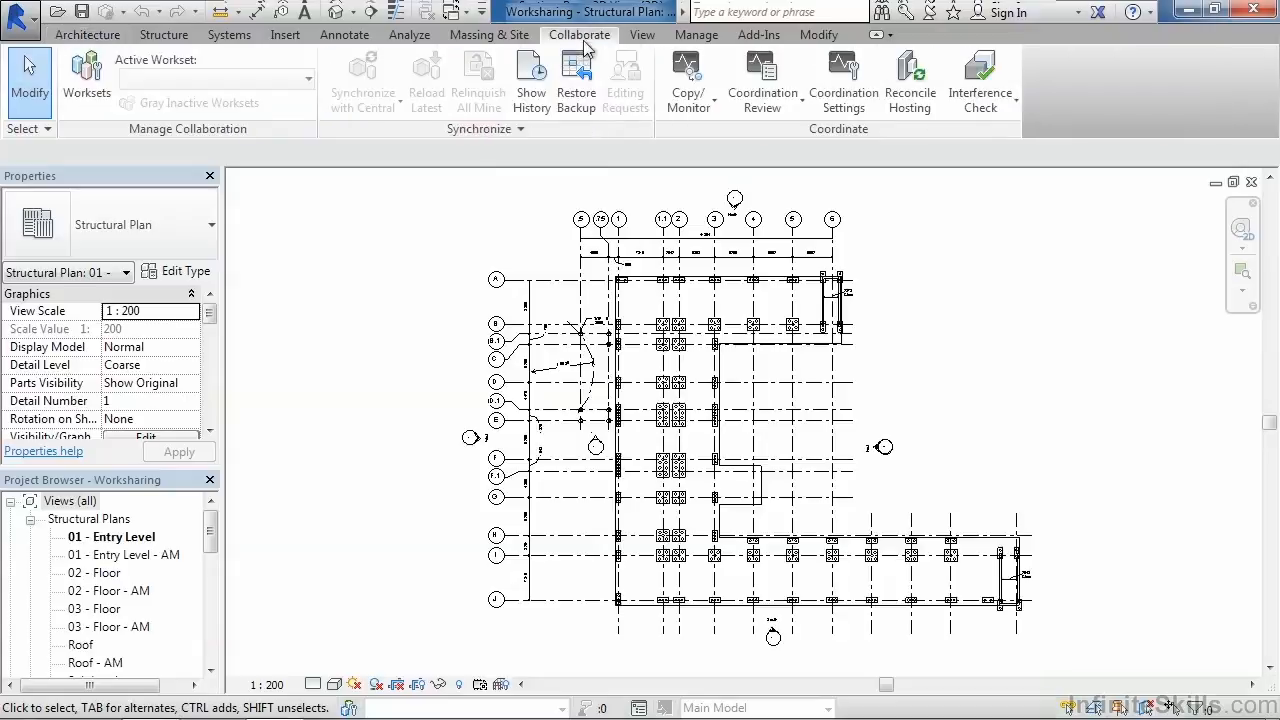
left_click(97, 93)
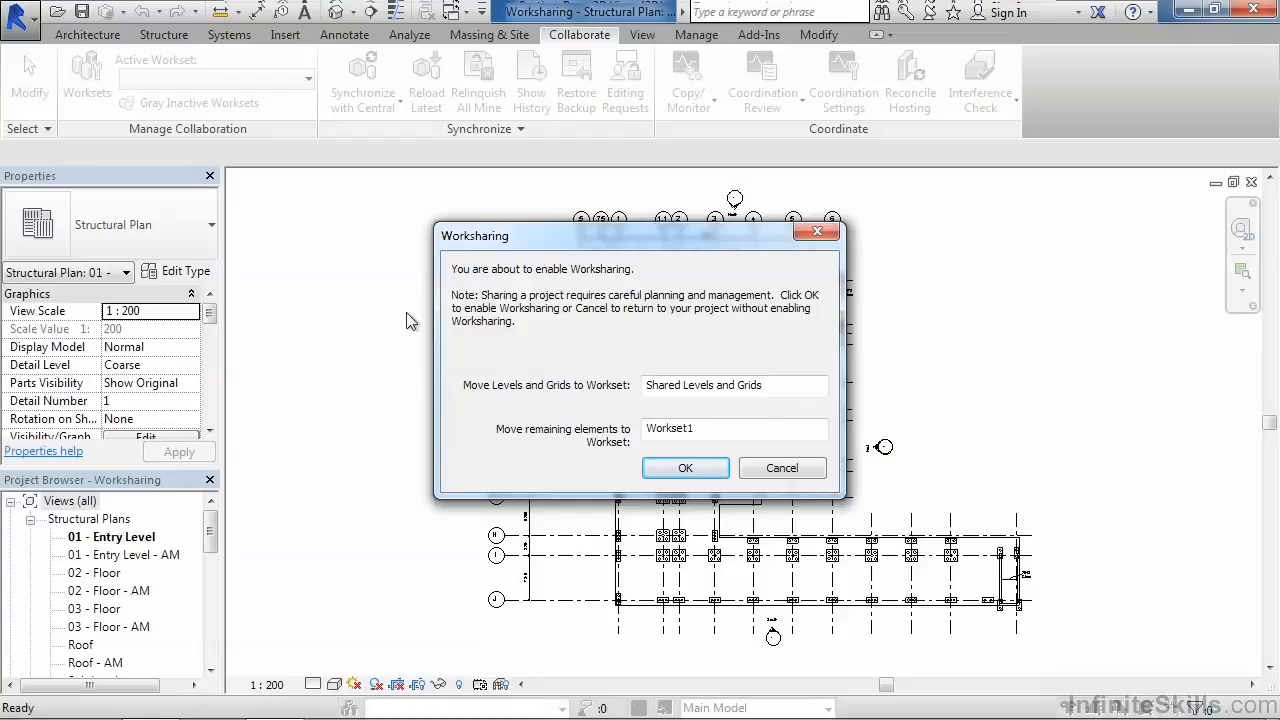
double_click(710, 430)
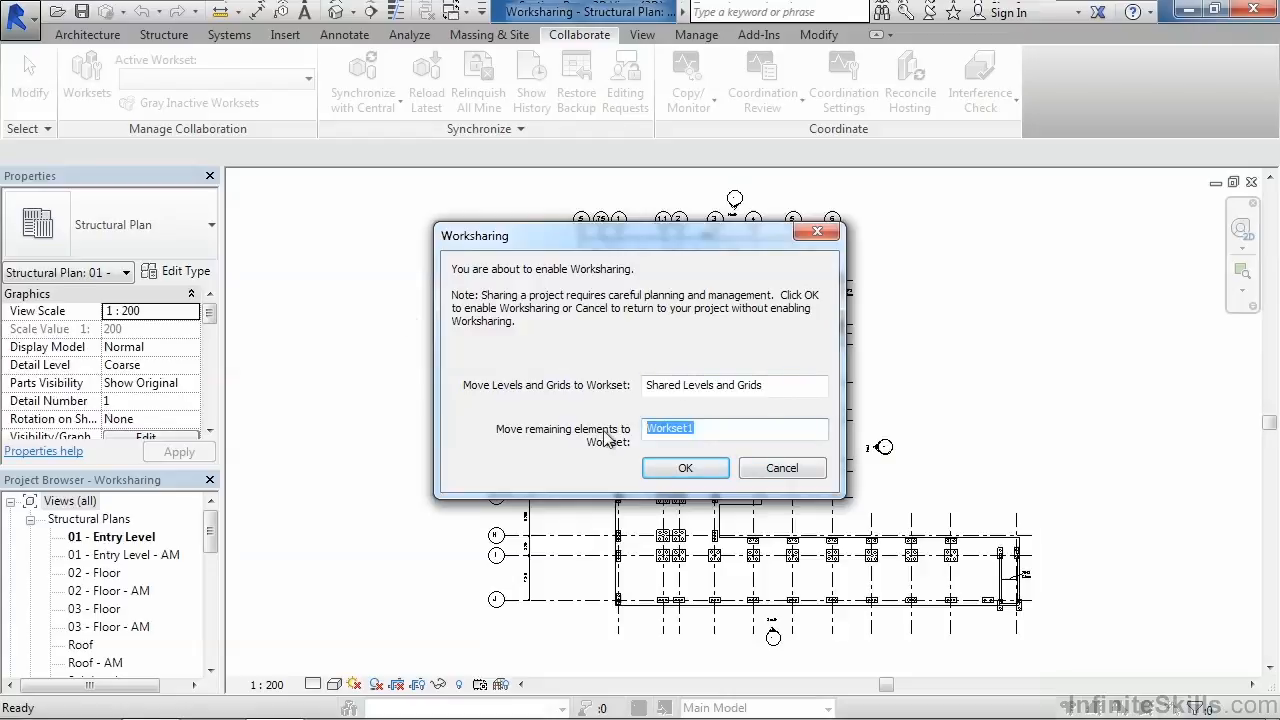
type("Levels and ")
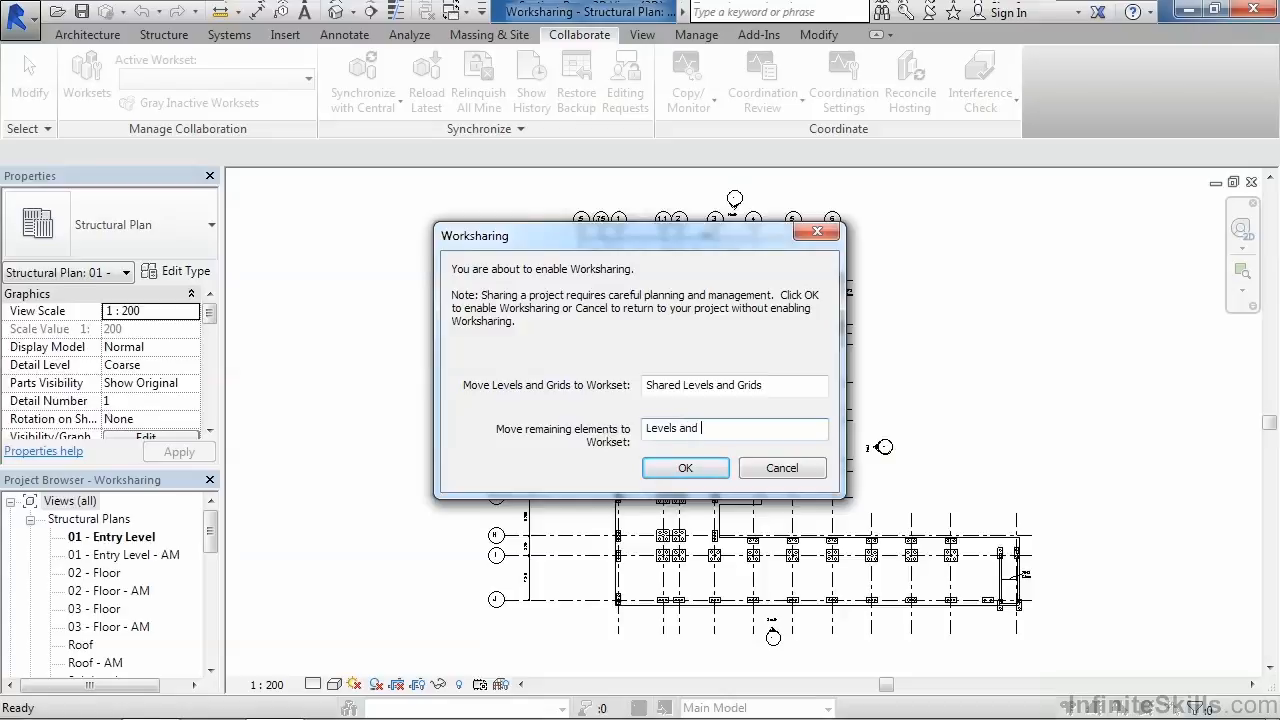
type("Grids")
left_click(695, 470)
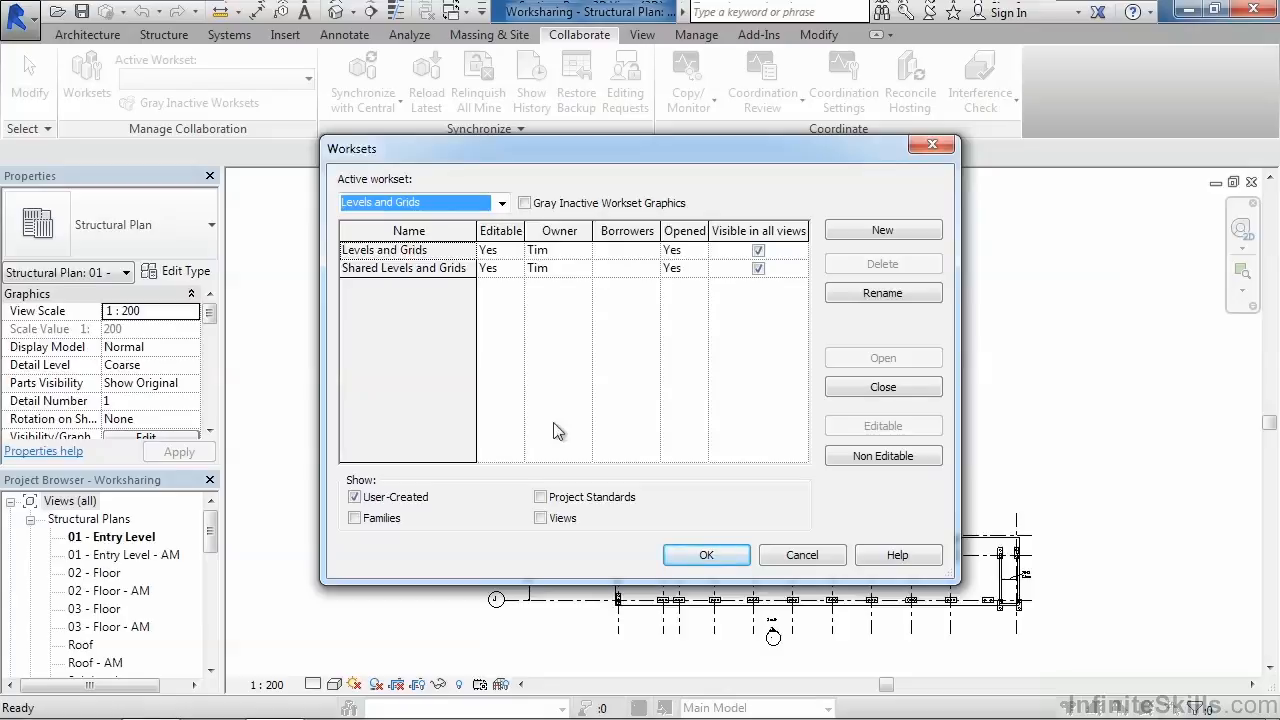
Step: Create two new worksets named Columns and Beams, both visible in all views
left_click(885, 235)
type("Columns")
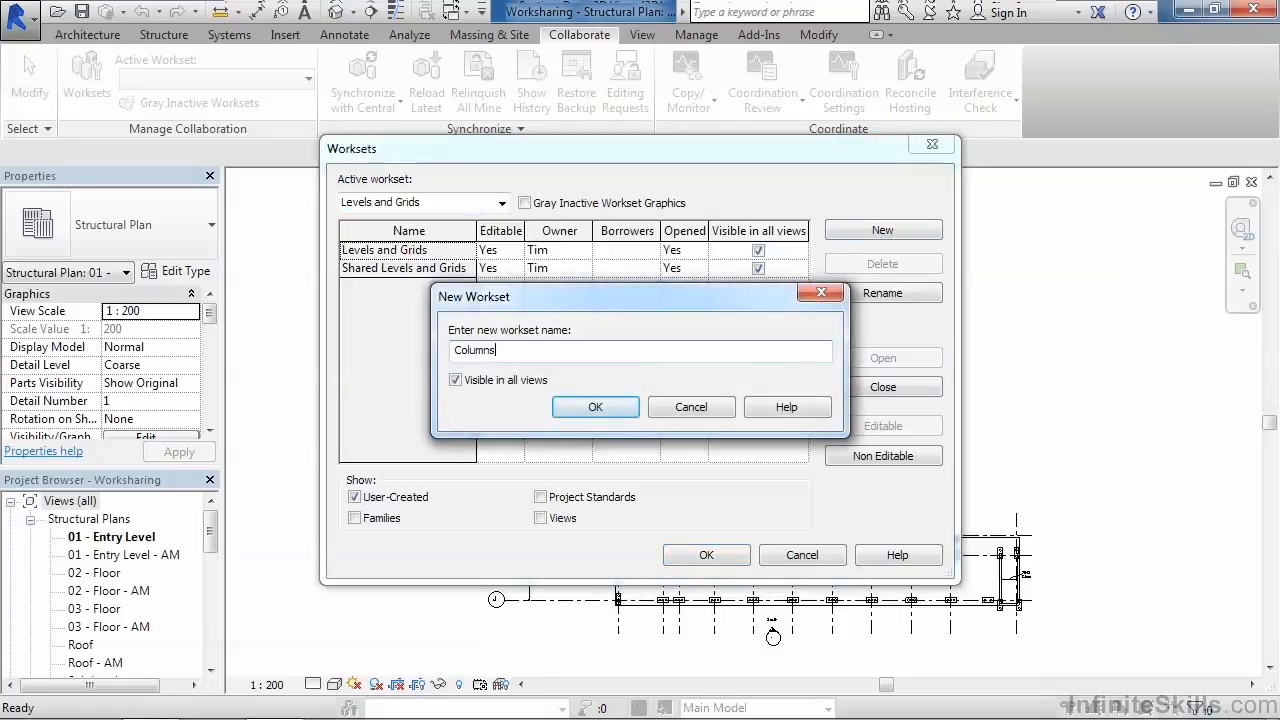
left_click(600, 412)
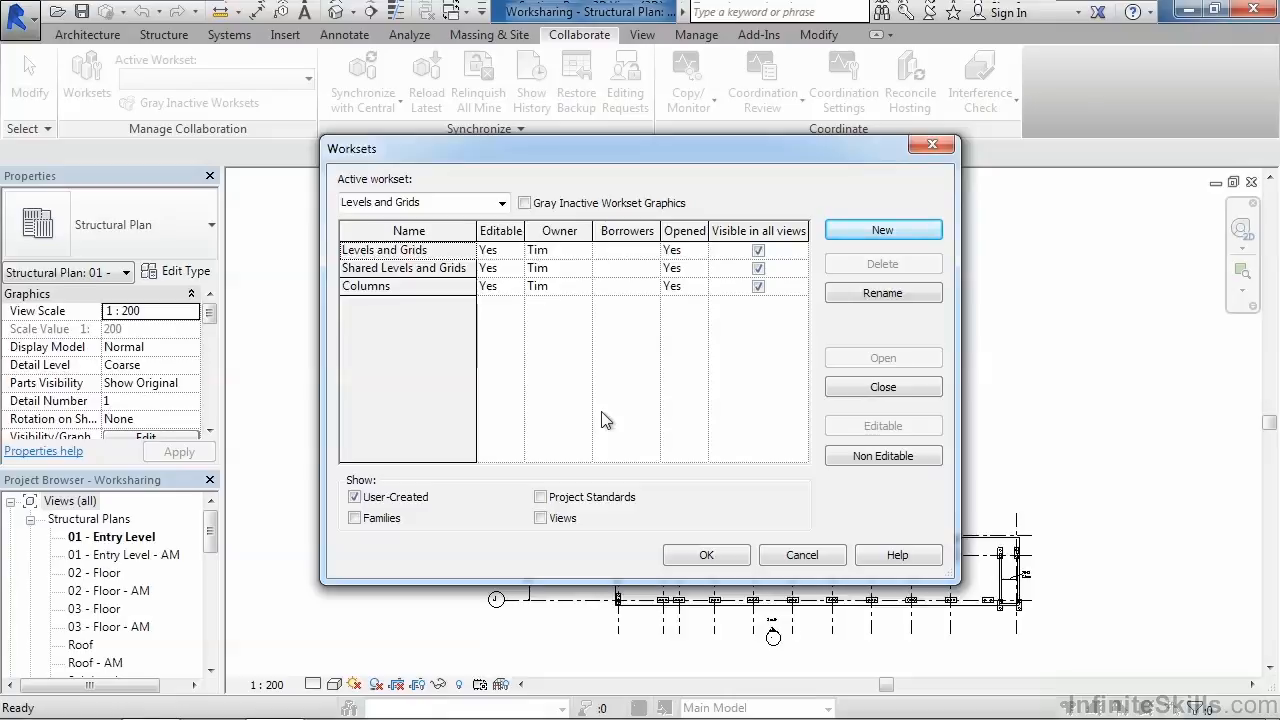
left_click(908, 244)
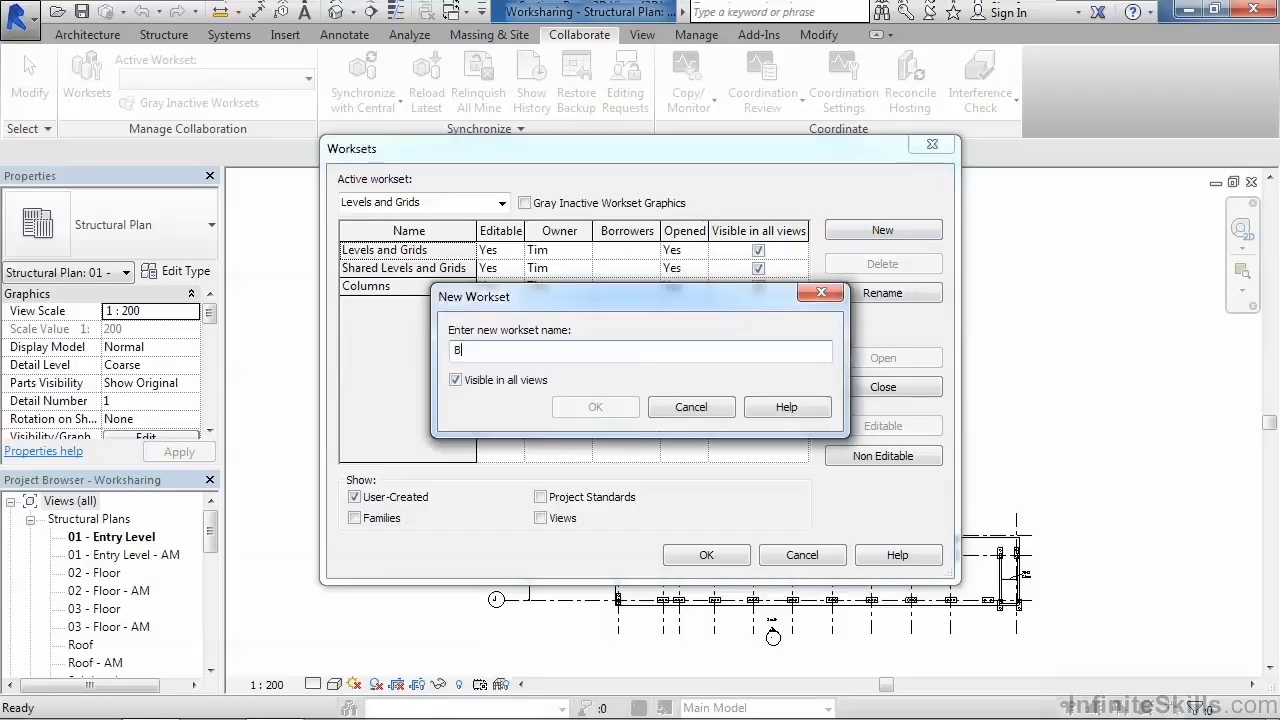
type("Beams")
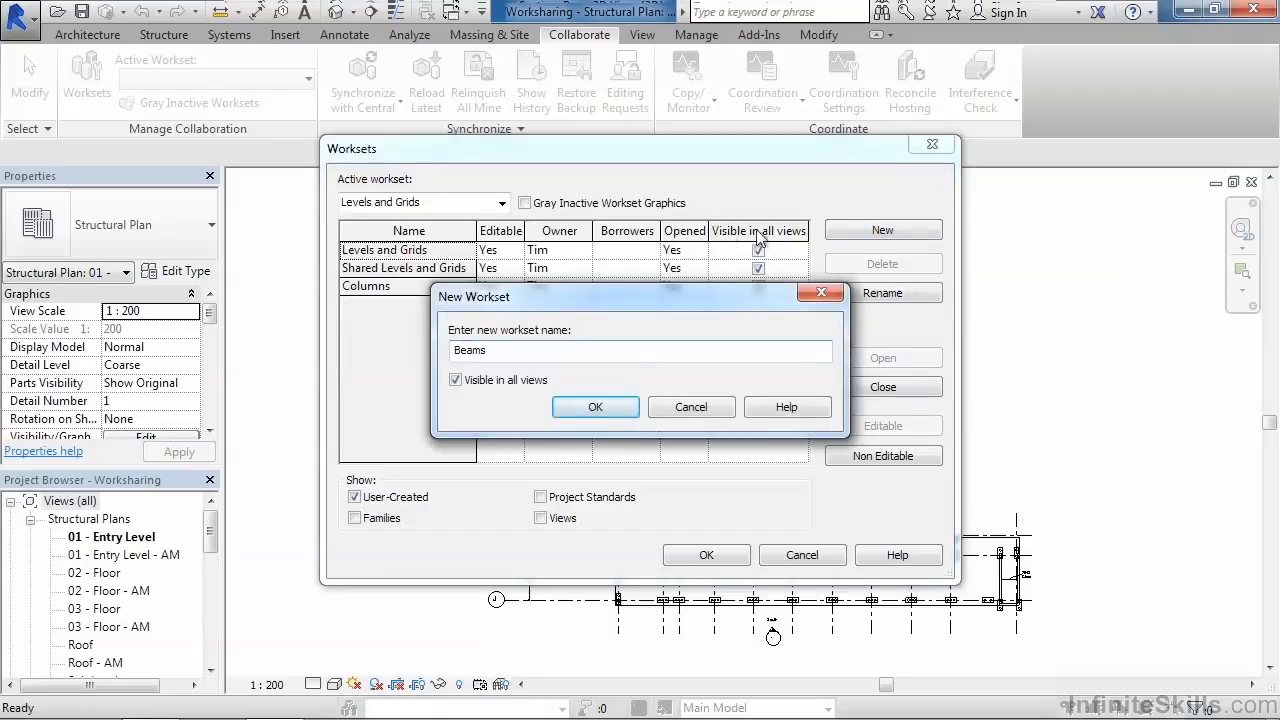
left_click(597, 407)
Step: Add two more worksets named Floors and Architecture, both visible in all views
left_click(860, 230)
type("Floors")
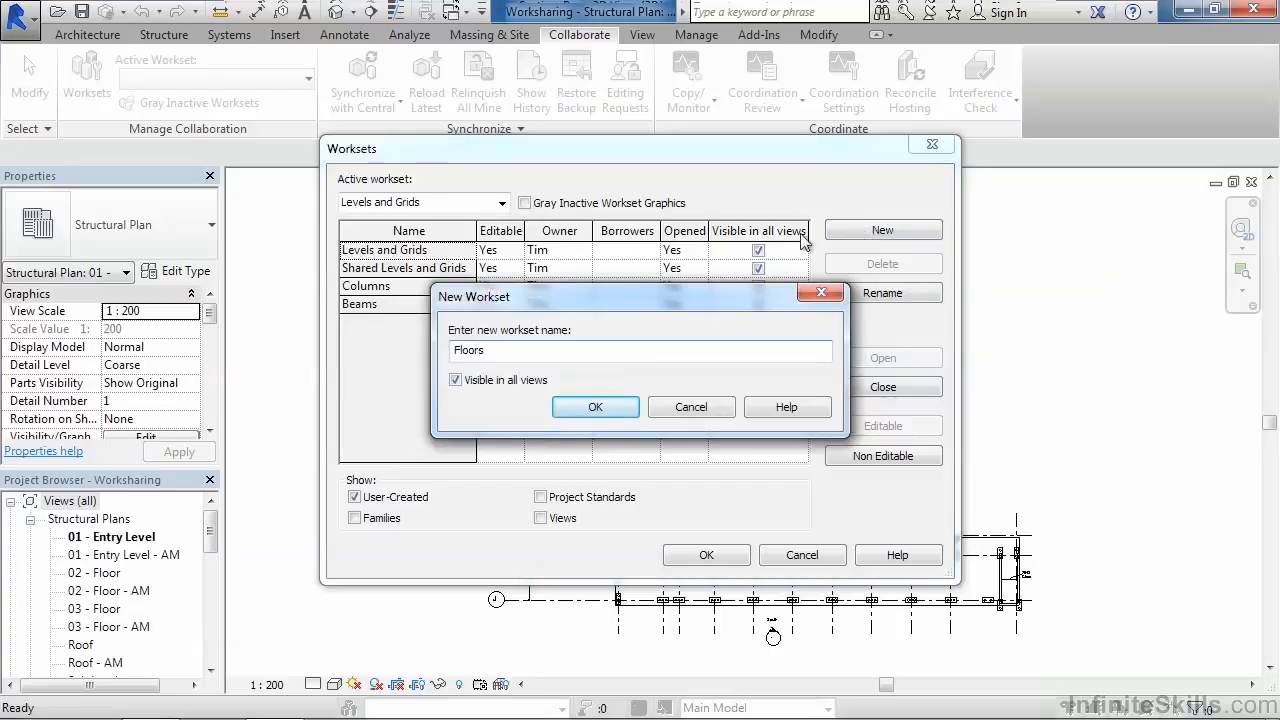
left_click(595, 407)
left_click(858, 240)
type("Architecture")
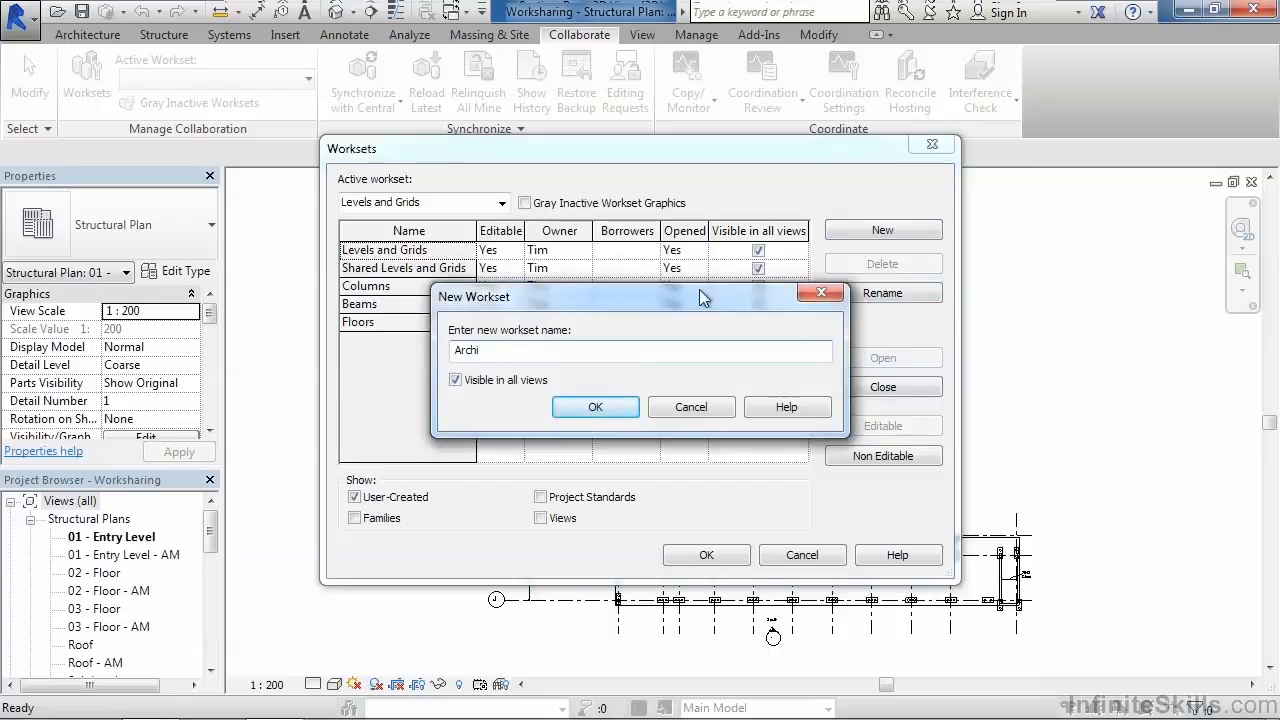
key("Return")
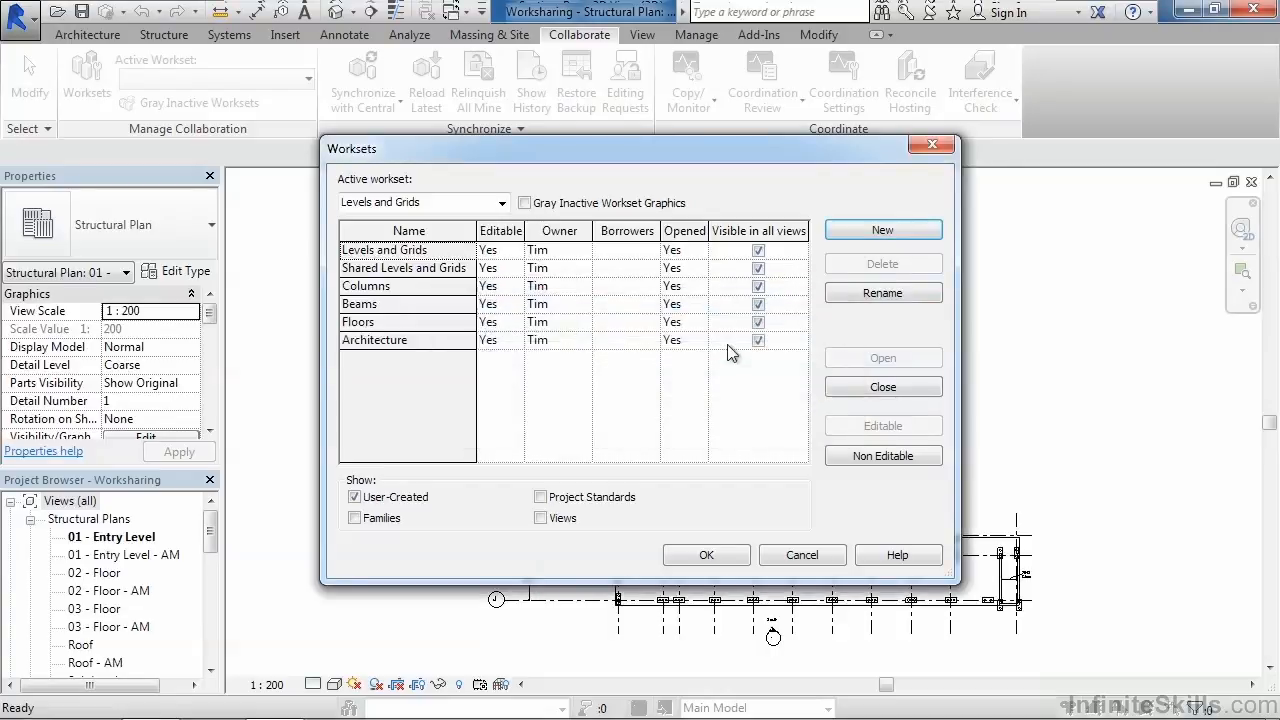
Step: Create an MEP workset visible in all views and accept the workset list
left_click(890, 231)
type("MEP")
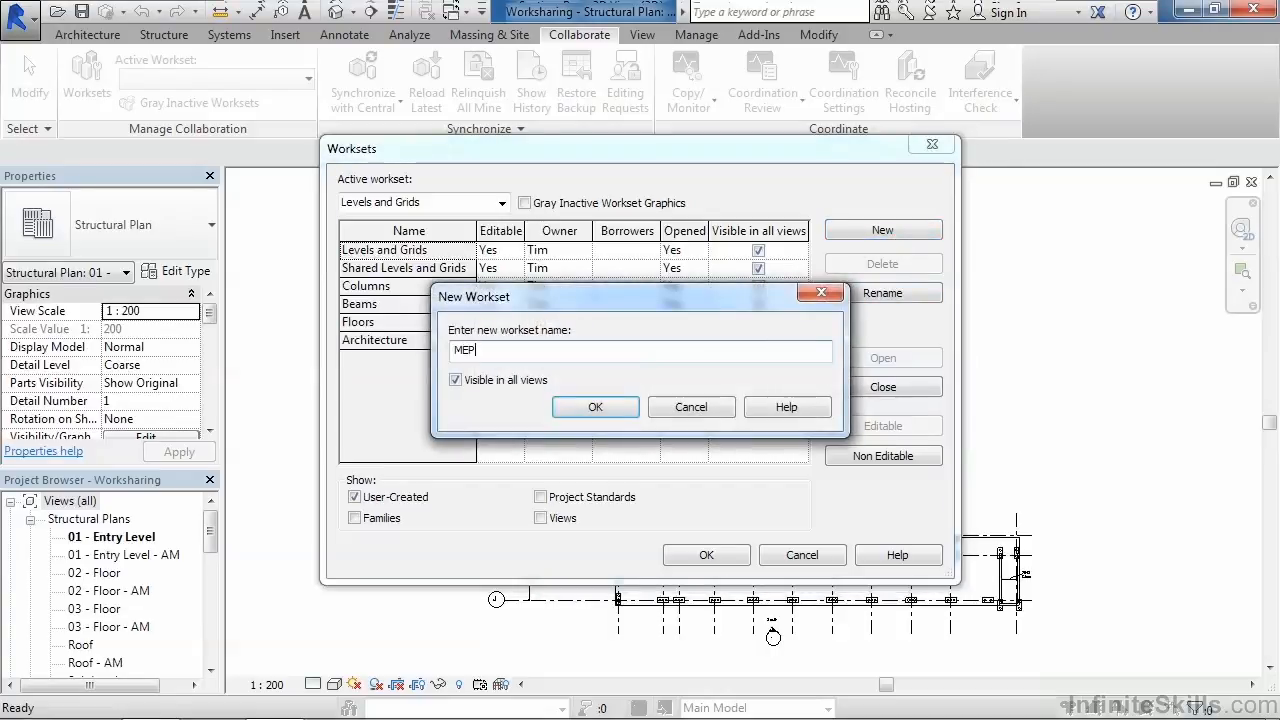
key("Return")
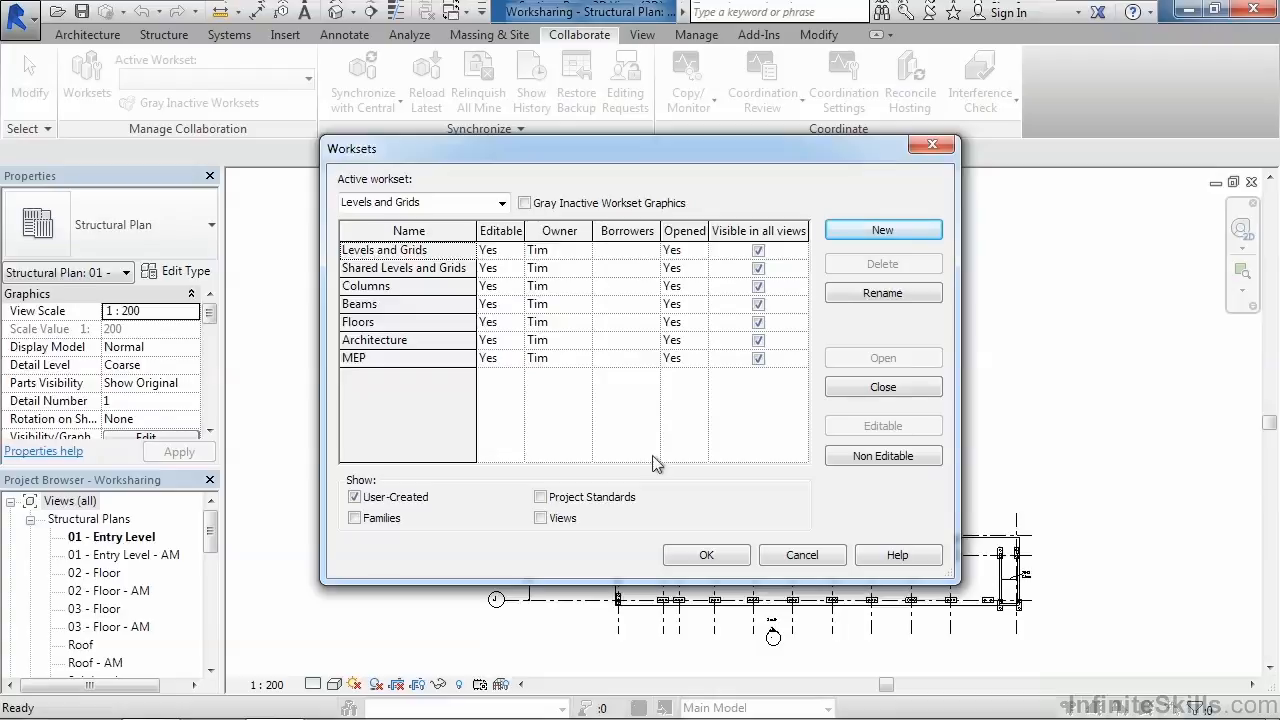
left_click(708, 556)
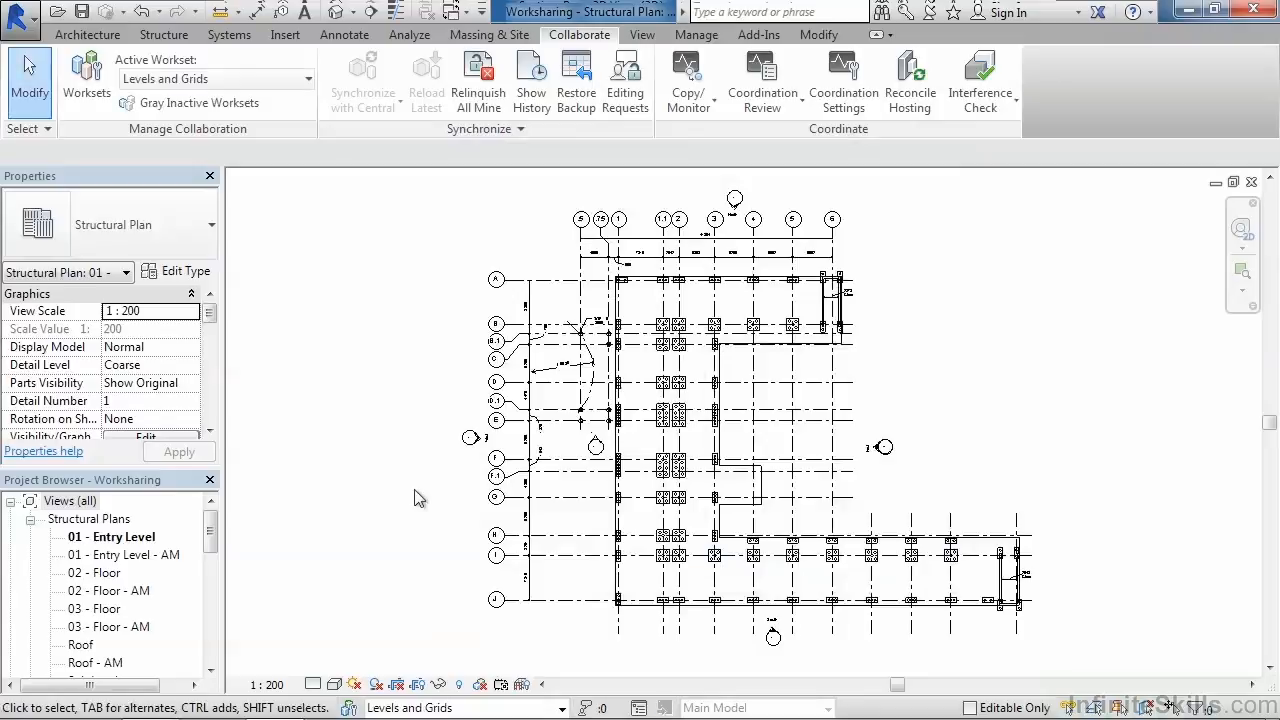
Step: Make Floors the active workset
left_click(310, 82)
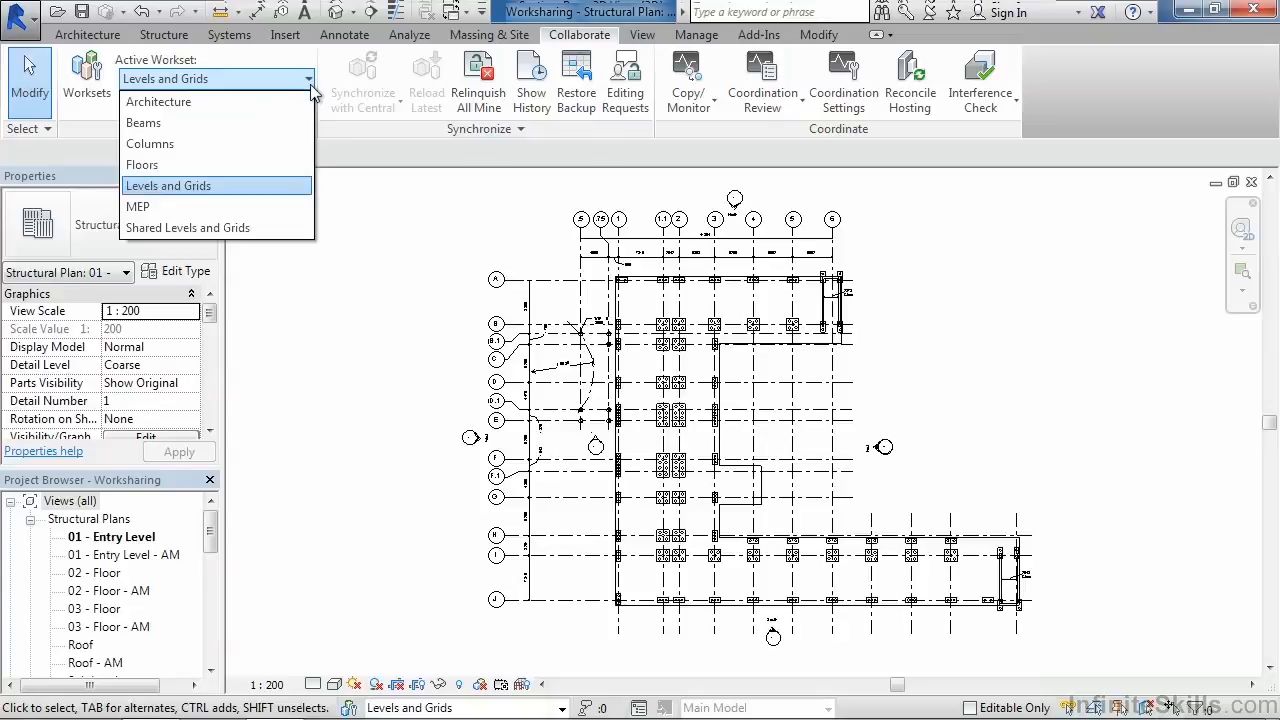
left_click(402, 437)
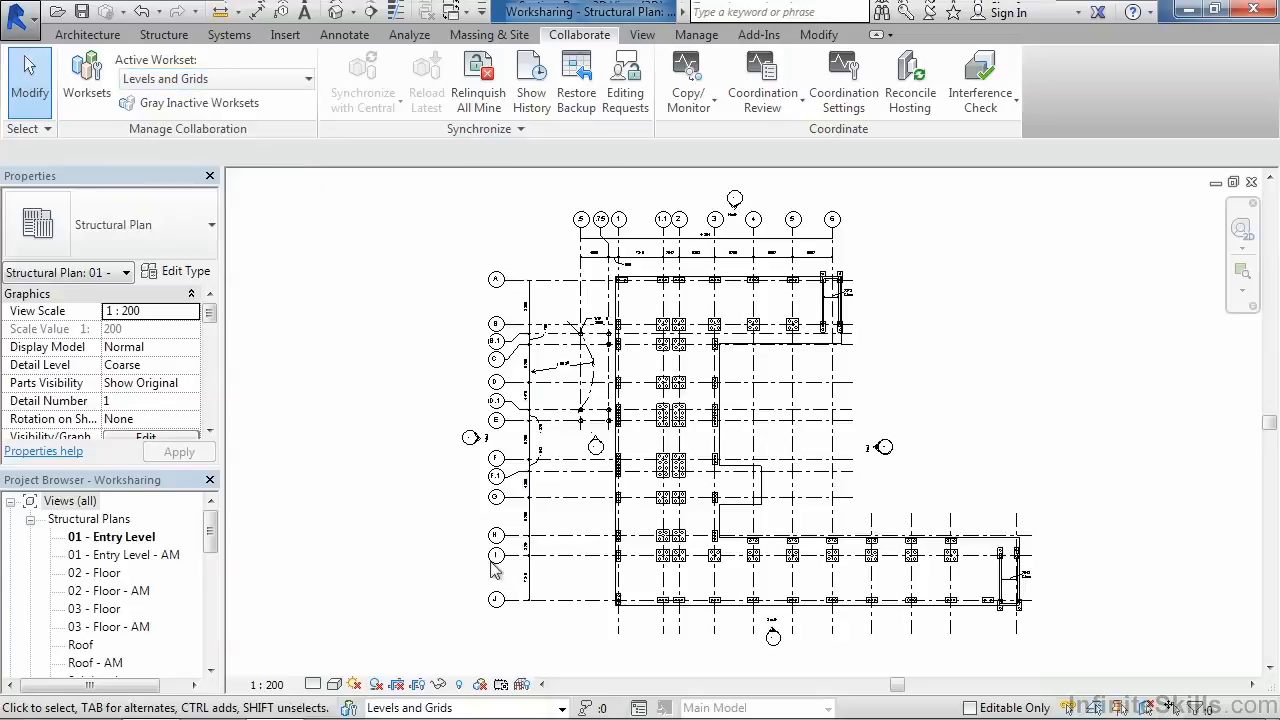
left_click(562, 708)
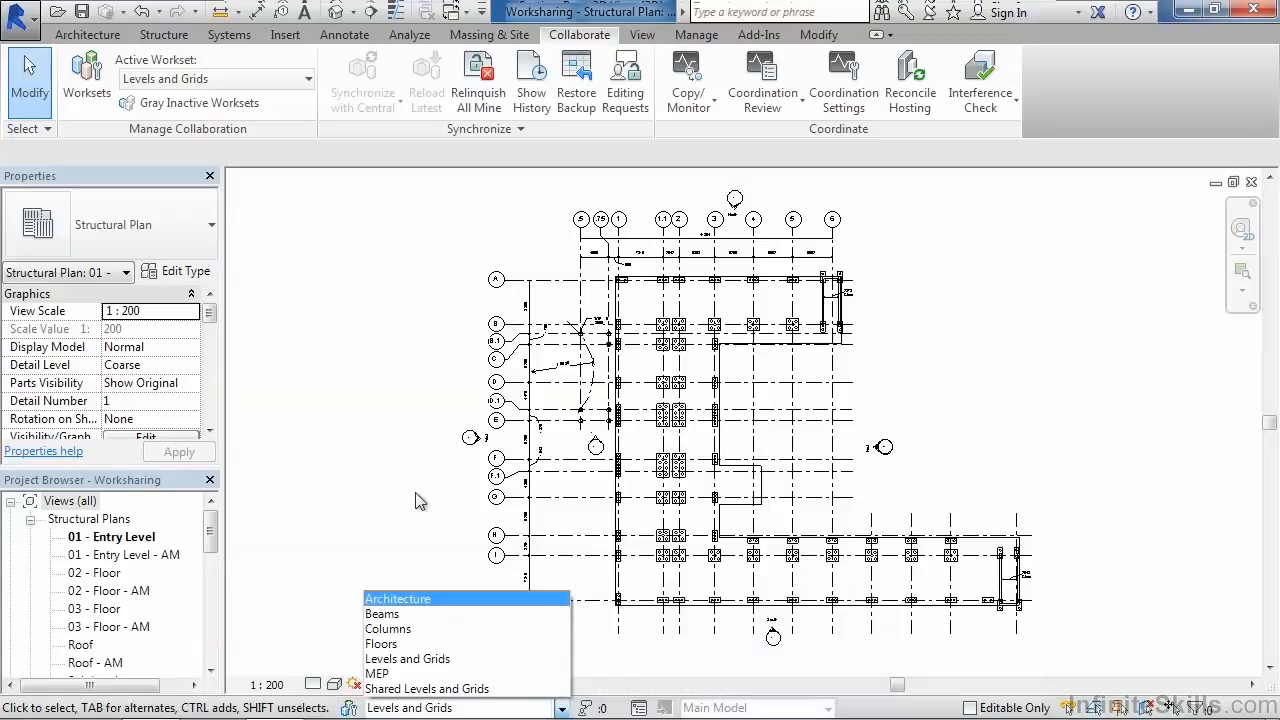
left_click(412, 645)
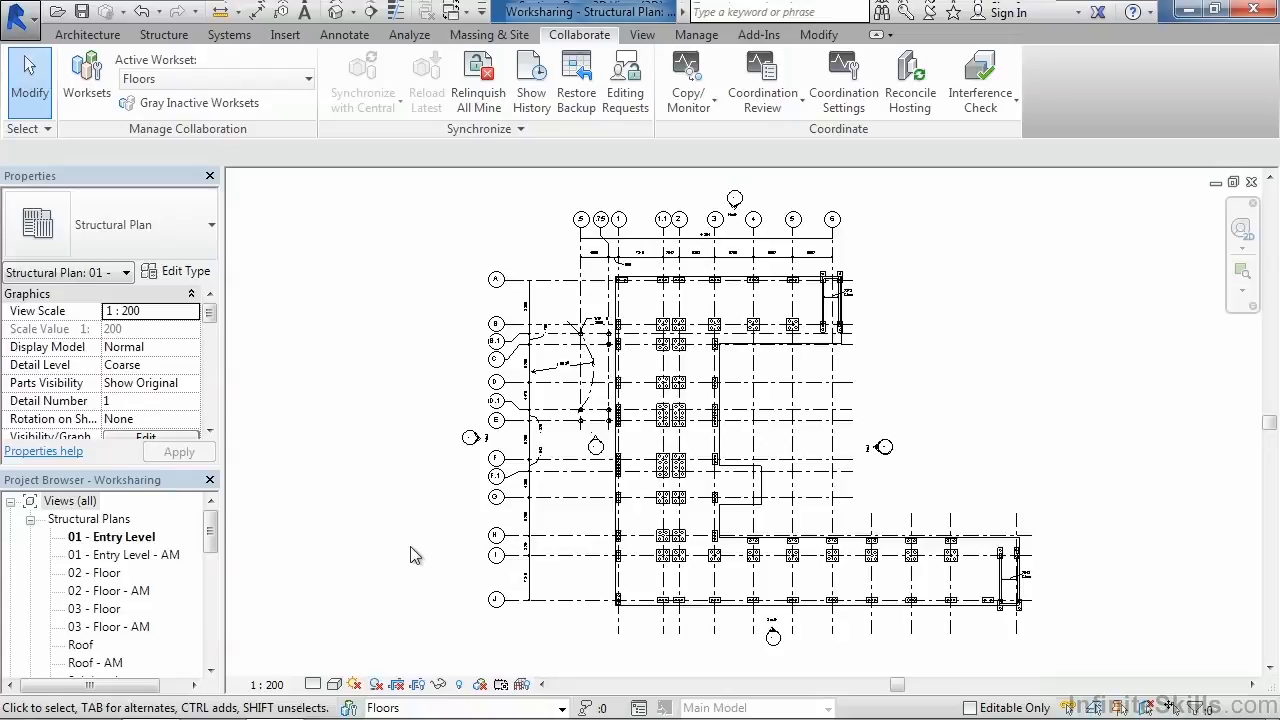
Step: Save the project as a new project file named Central_File in the Chapter 16 folder
left_click(34, 30)
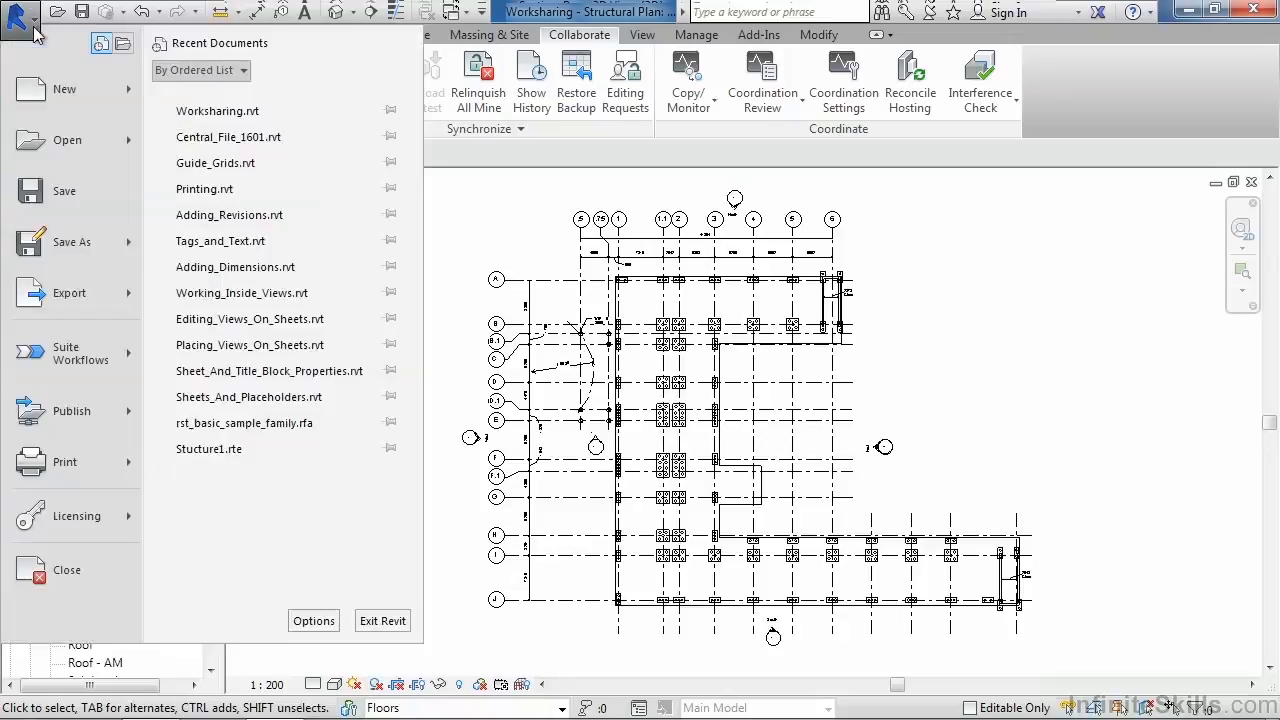
mouse_move(80, 244)
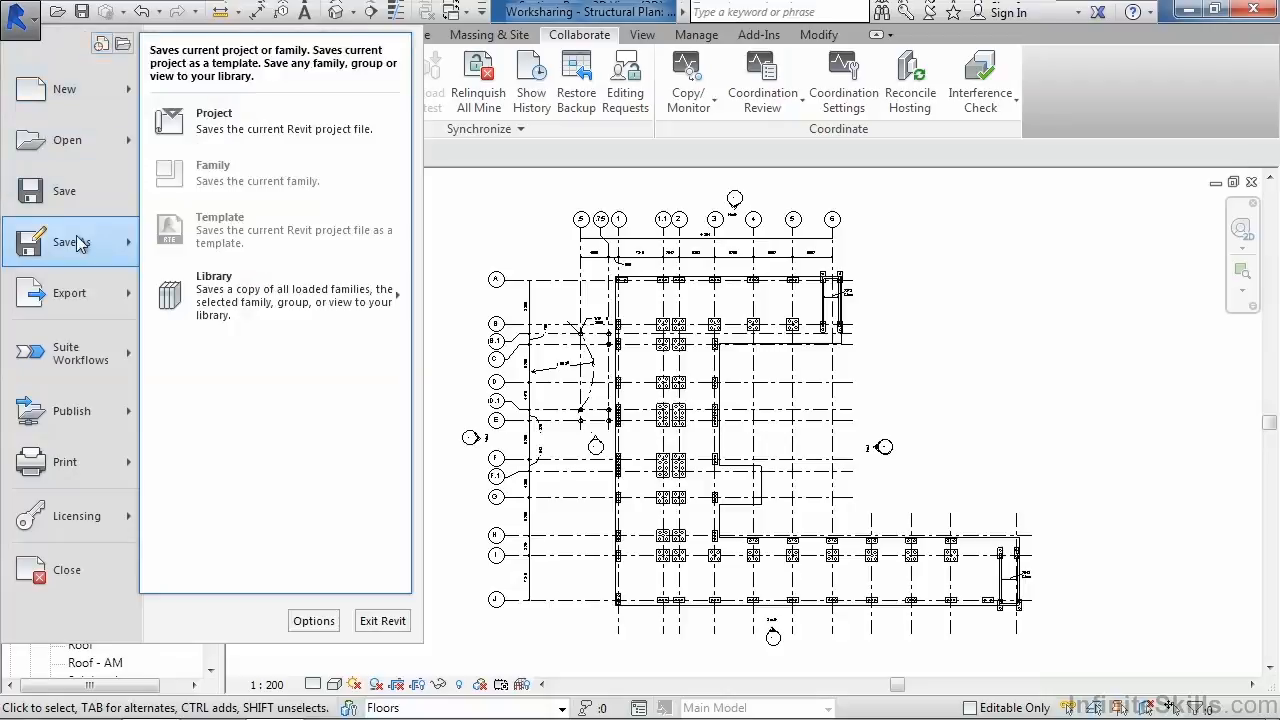
left_click(246, 126)
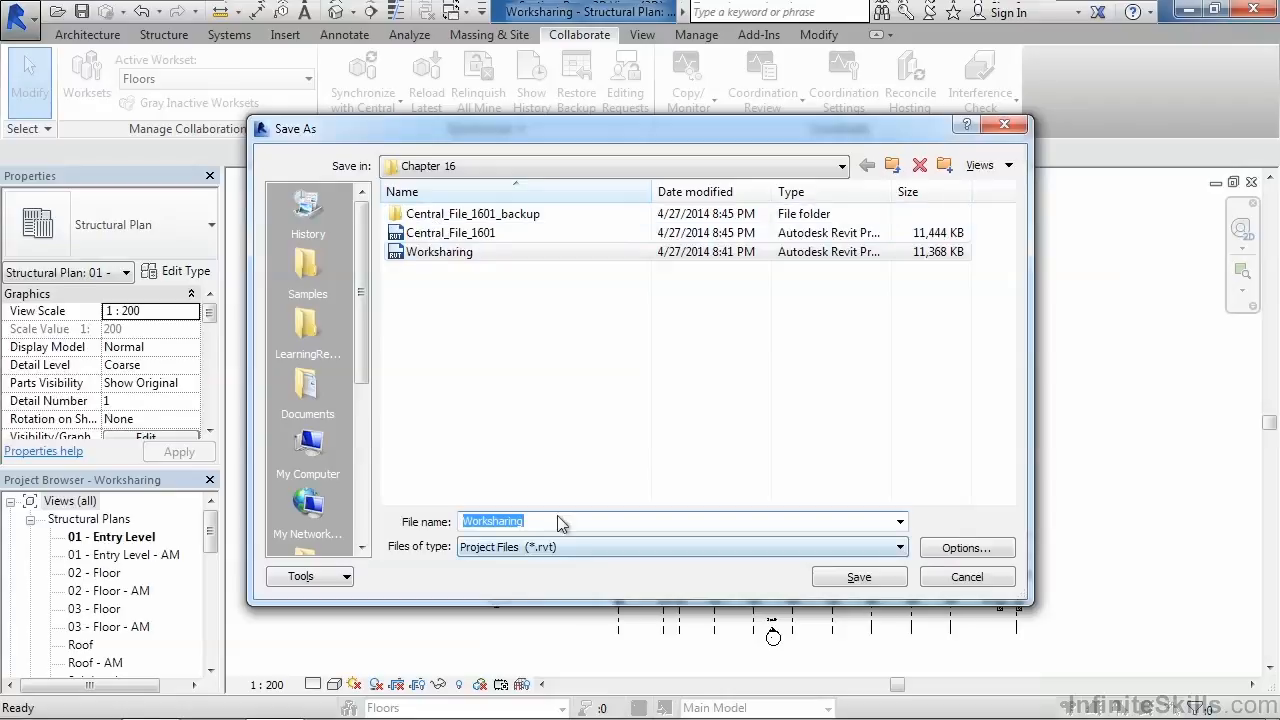
type("Central_File")
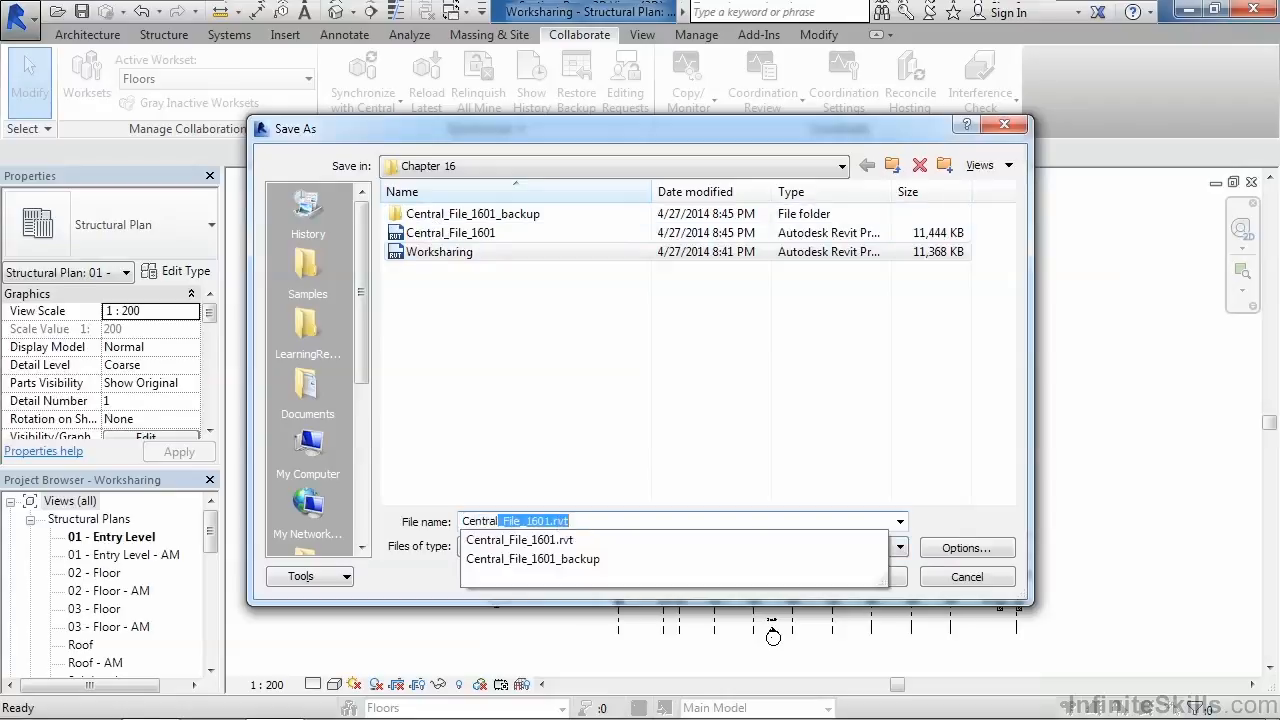
key("Delete")
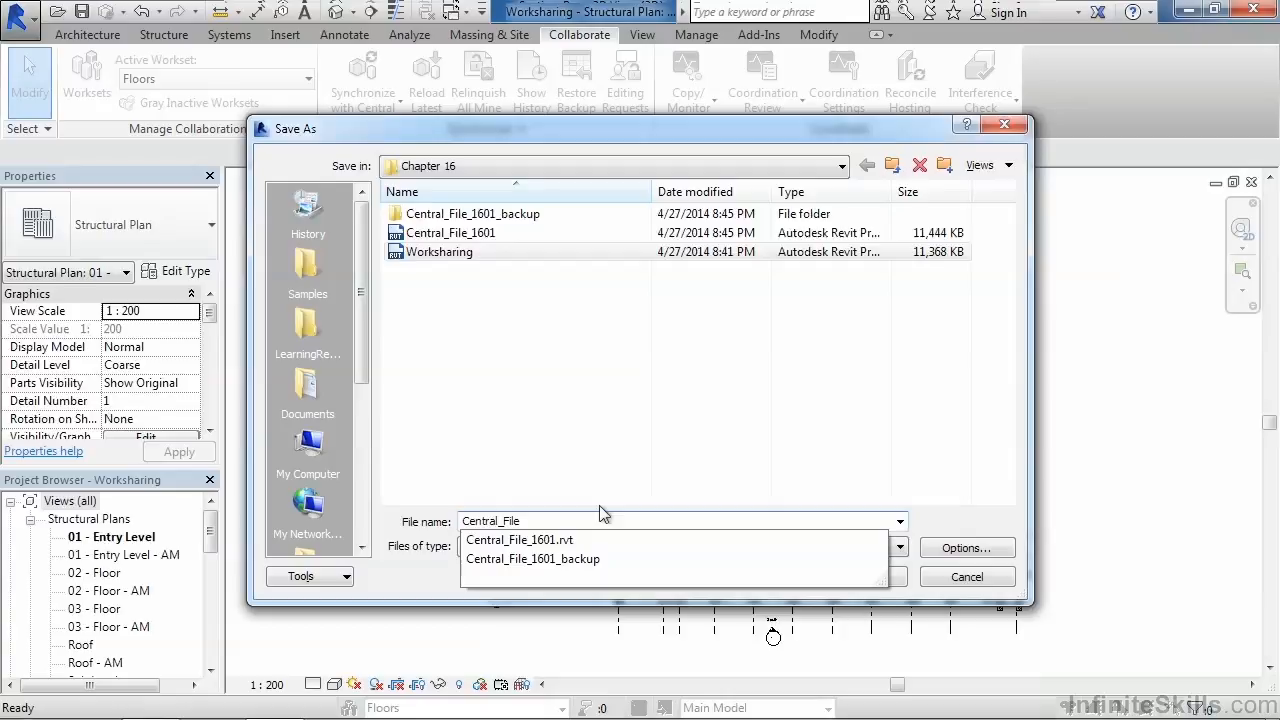
left_click(921, 522)
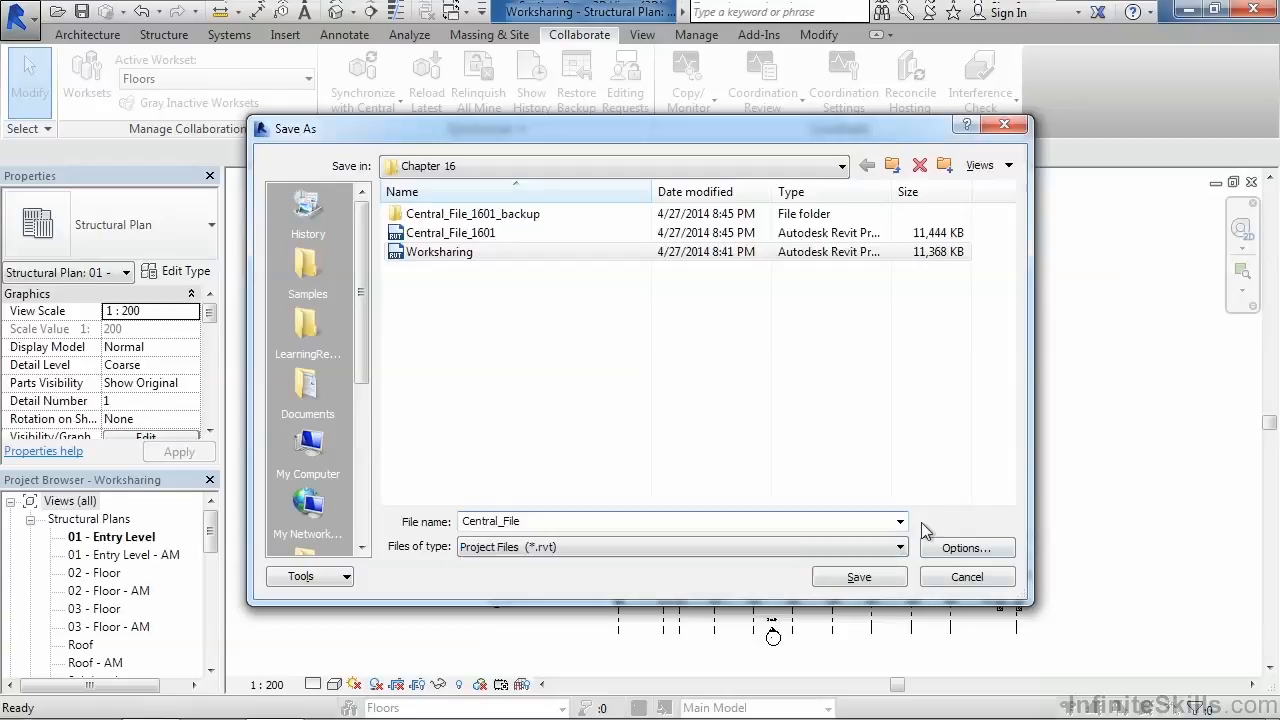
left_click(859, 578)
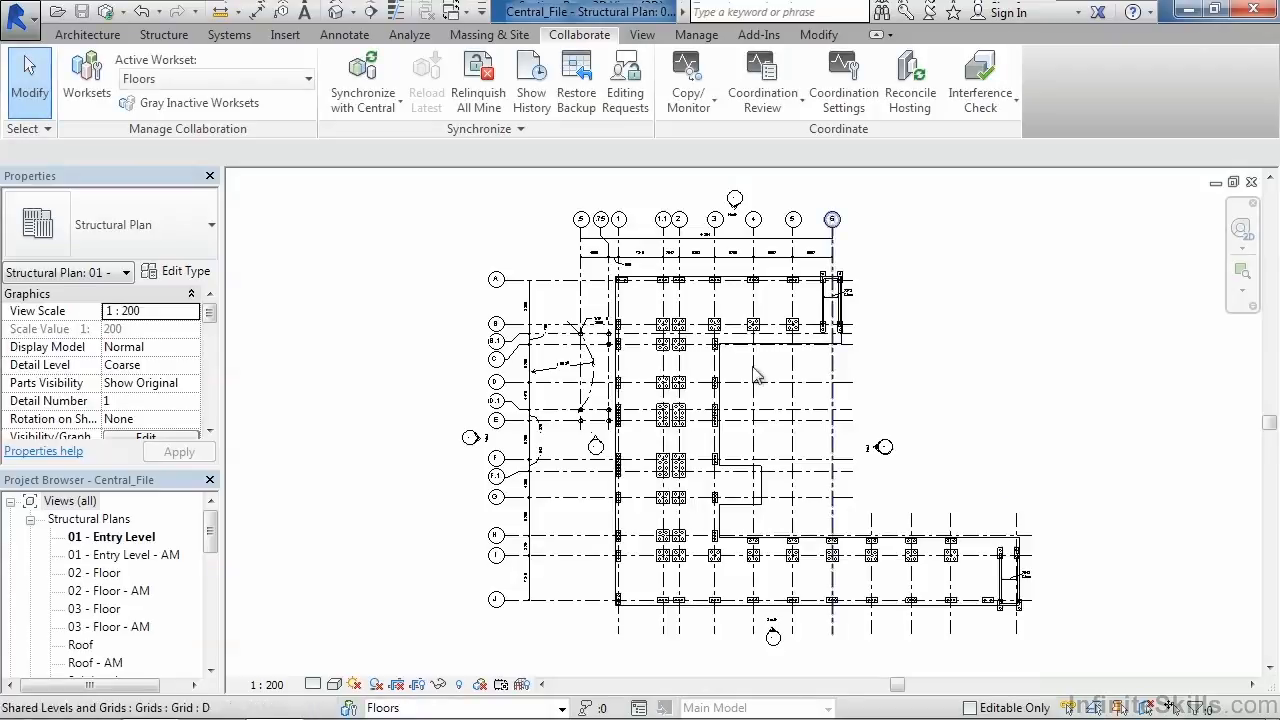
Step: Relinquish all owned worksets and elements and synchronize immediately with the central file
left_click(474, 113)
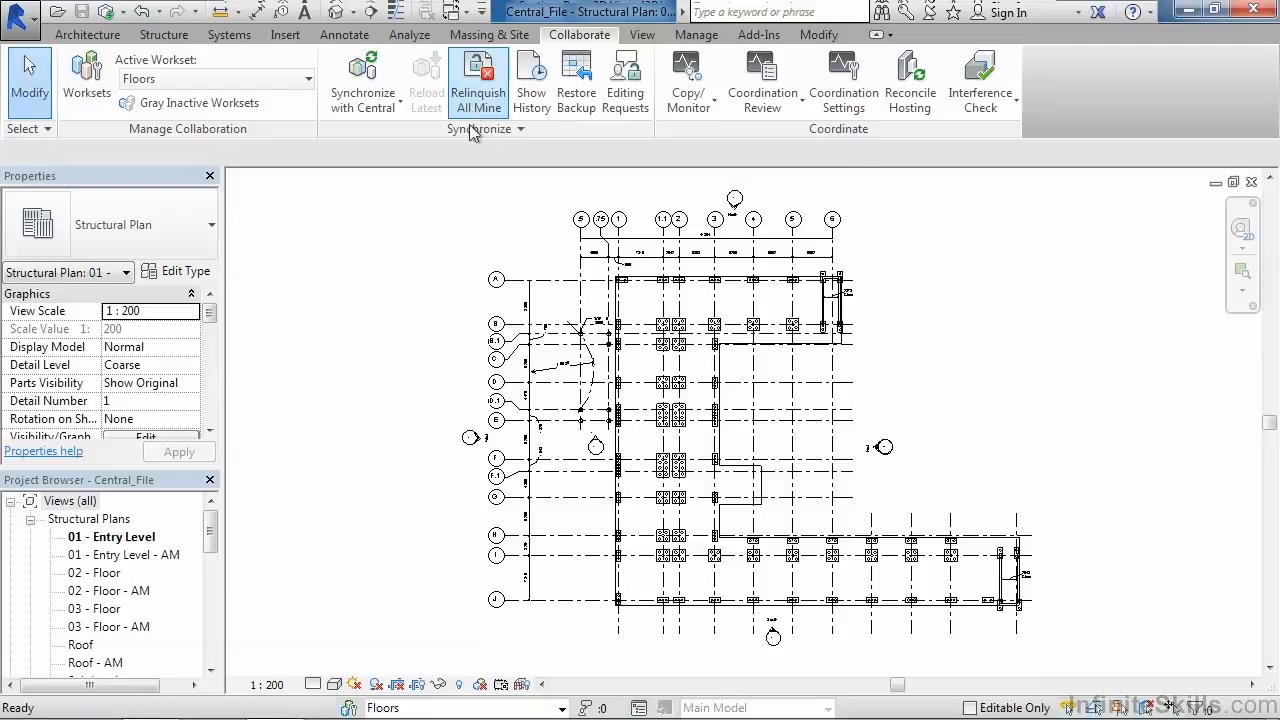
left_click(391, 110)
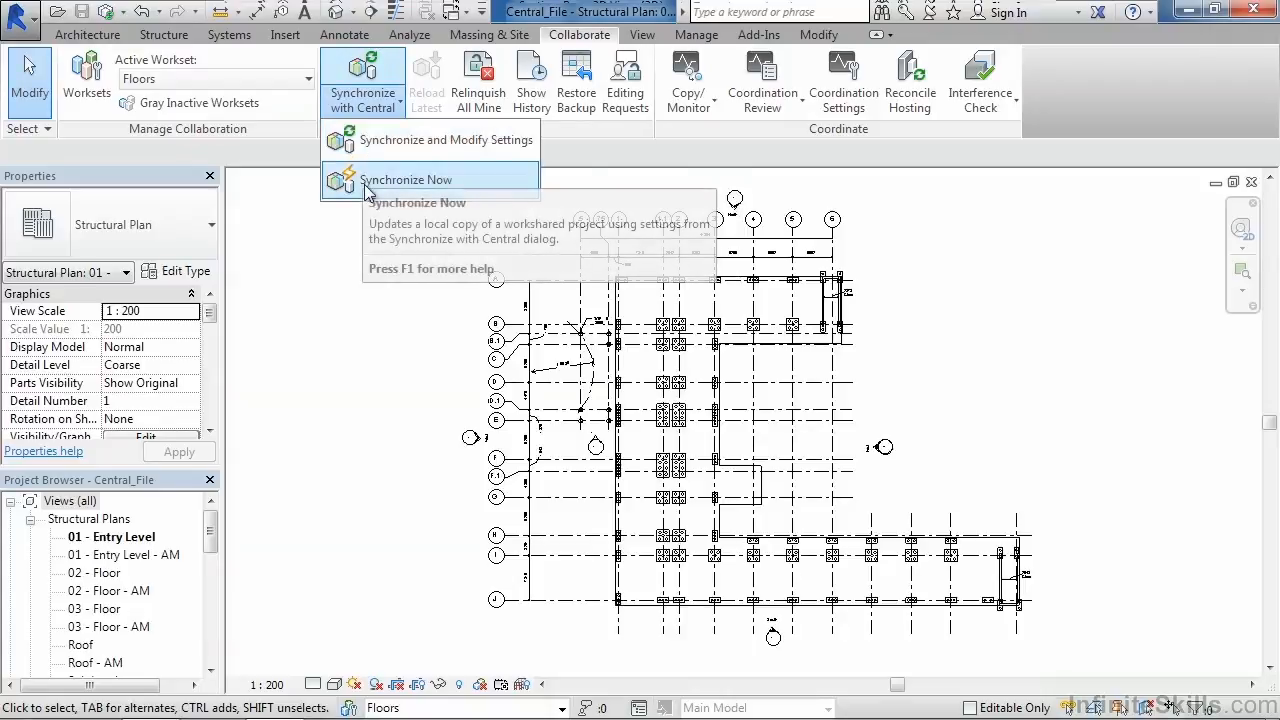
left_click(400, 180)
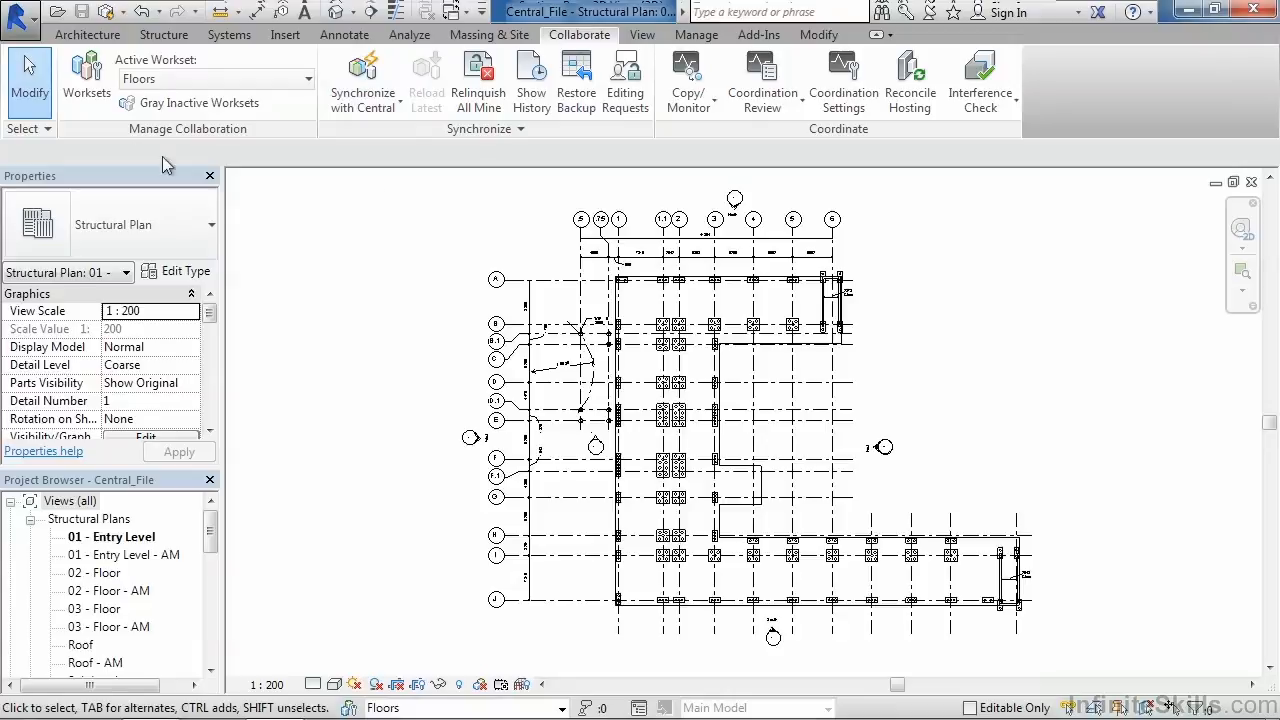
Step: Check the editable status and ownership of the project's worksets
left_click(97, 92)
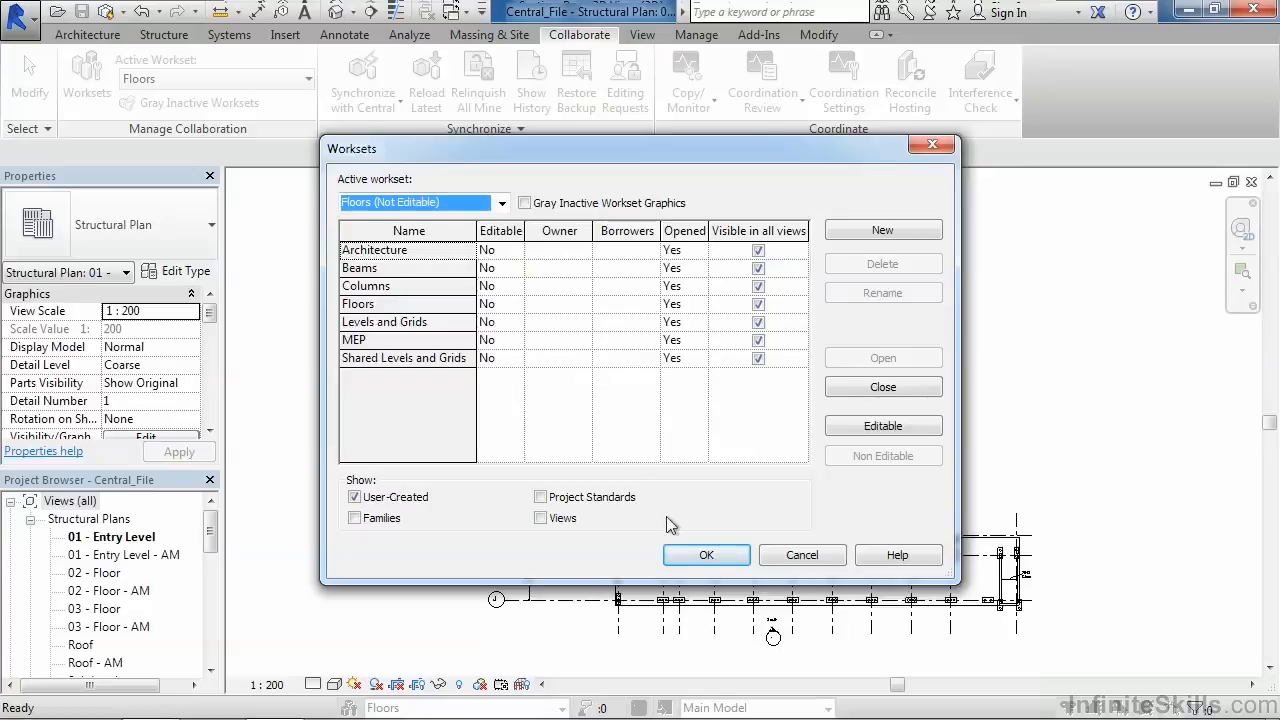
left_click(706, 556)
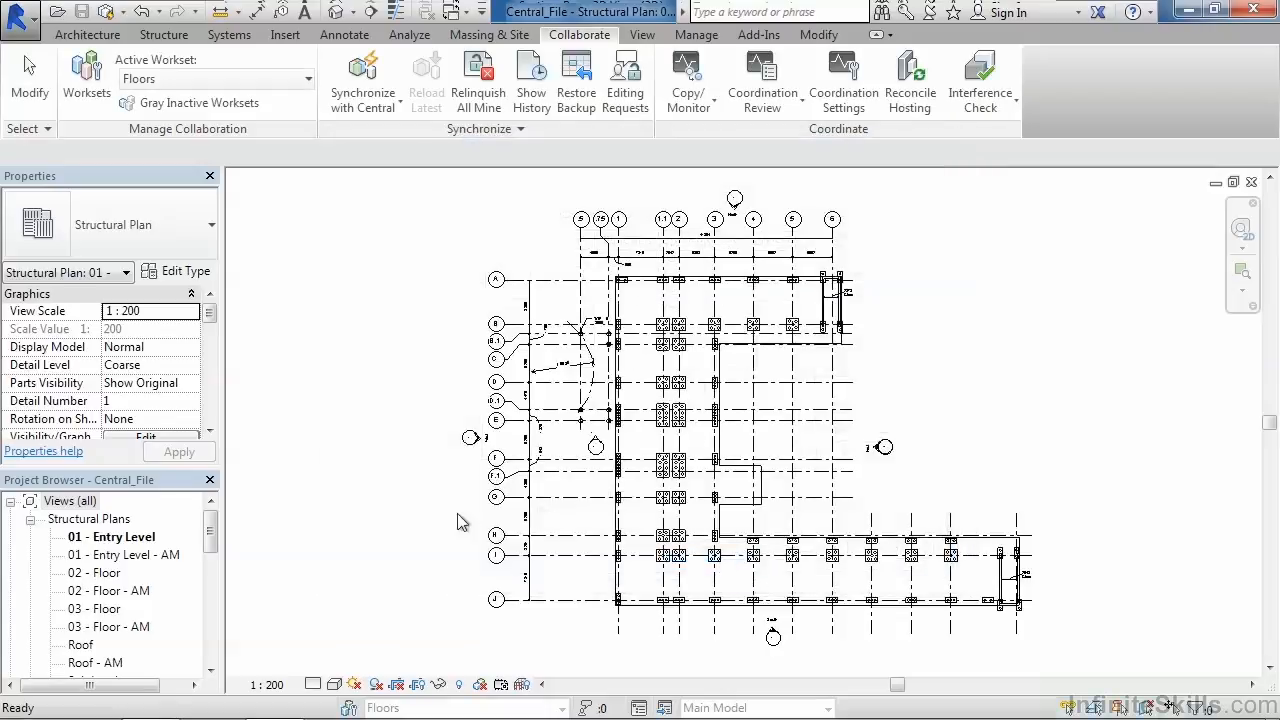